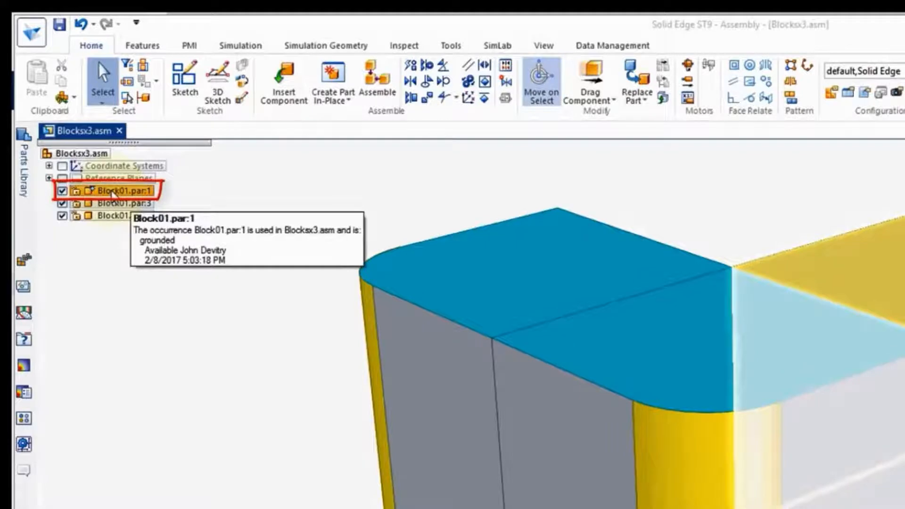
Step: Edit the grounded Block01.par:1 in place within the Blocksx3 assembly
{"action": "right_click", "coordinate": [113, 194]}
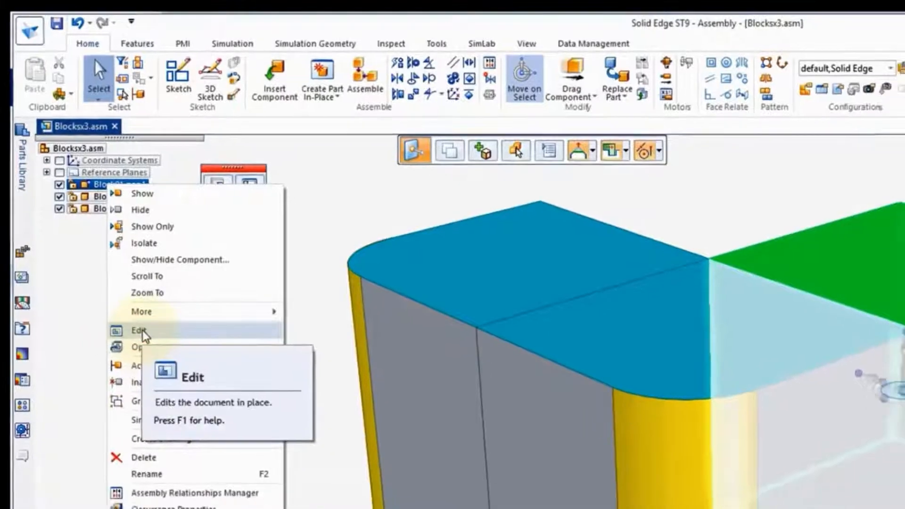
{"action": "left_click", "coordinate": [147, 343]}
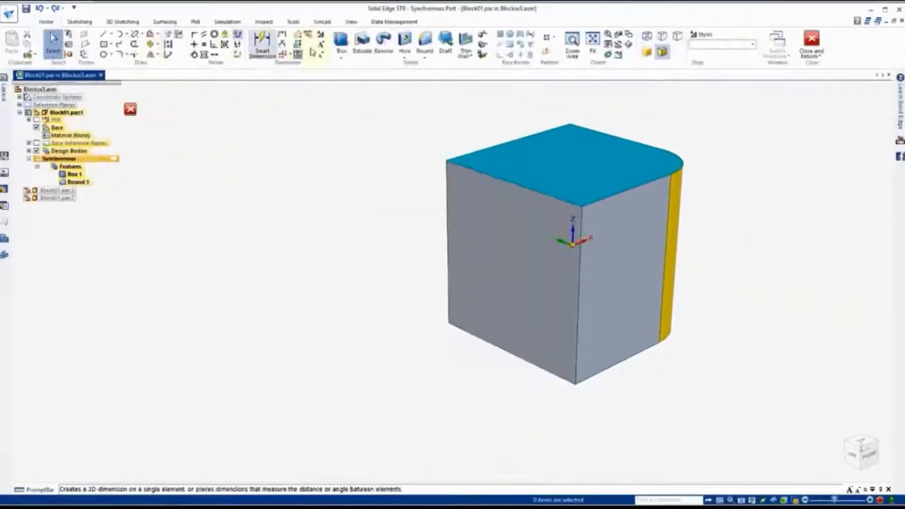
{"action": "left_click", "coordinate": [742, 500]}
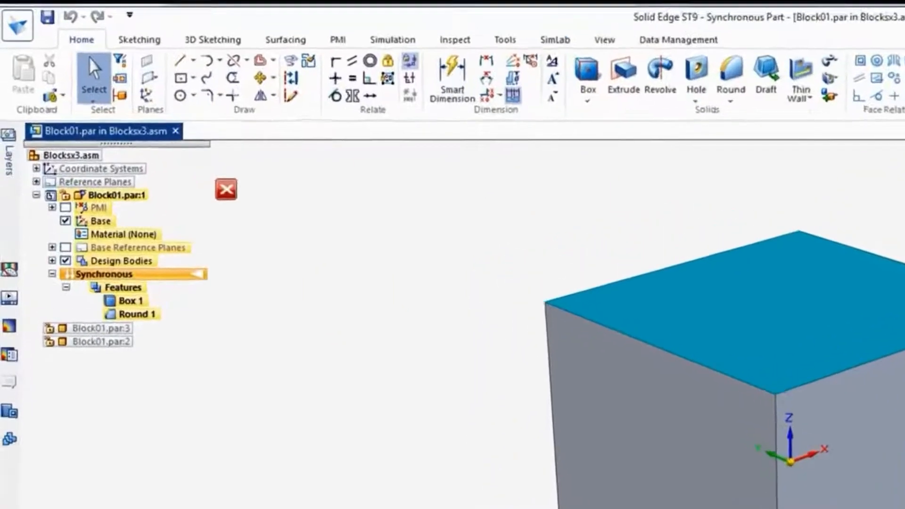
Step: Show the surrounding assembly blocks by turning off Hide Previous Level, and hide them again
{"action": "left_click", "coordinate": [669, 44]}
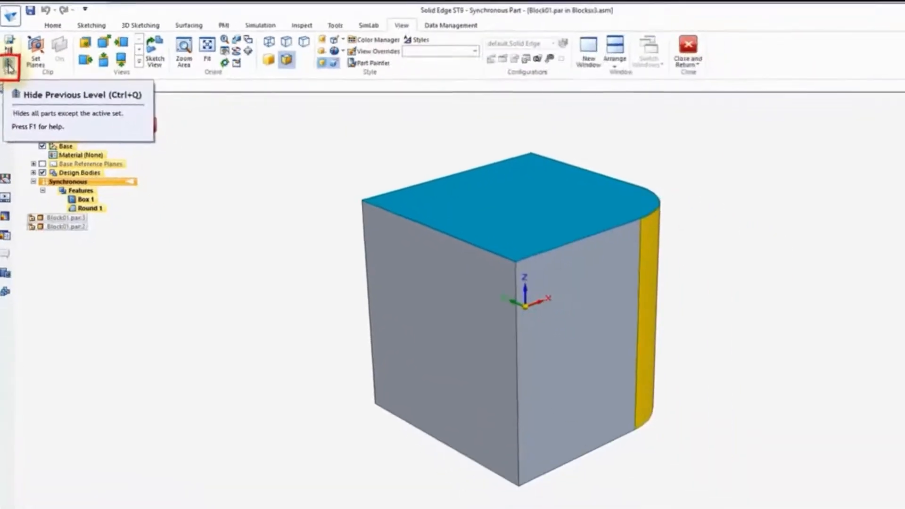
{"action": "left_click", "coordinate": [9, 66]}
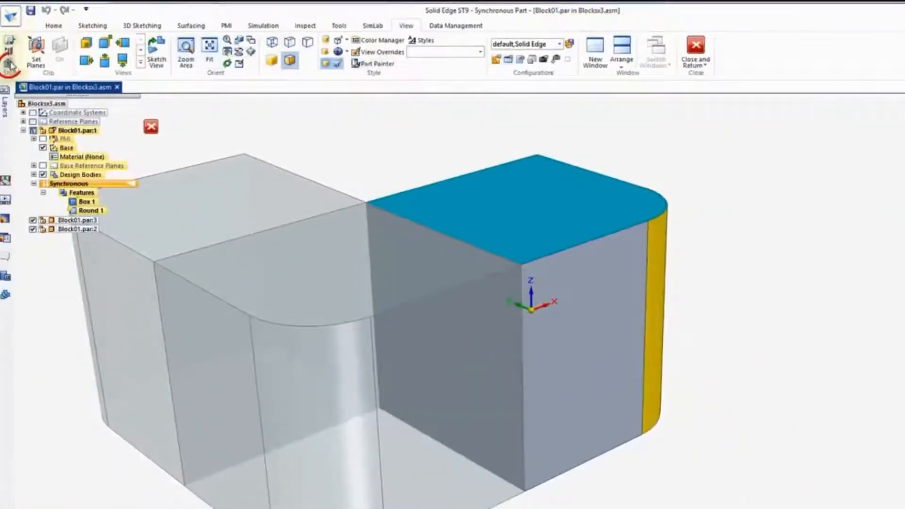
{"action": "left_click", "coordinate": [9, 63]}
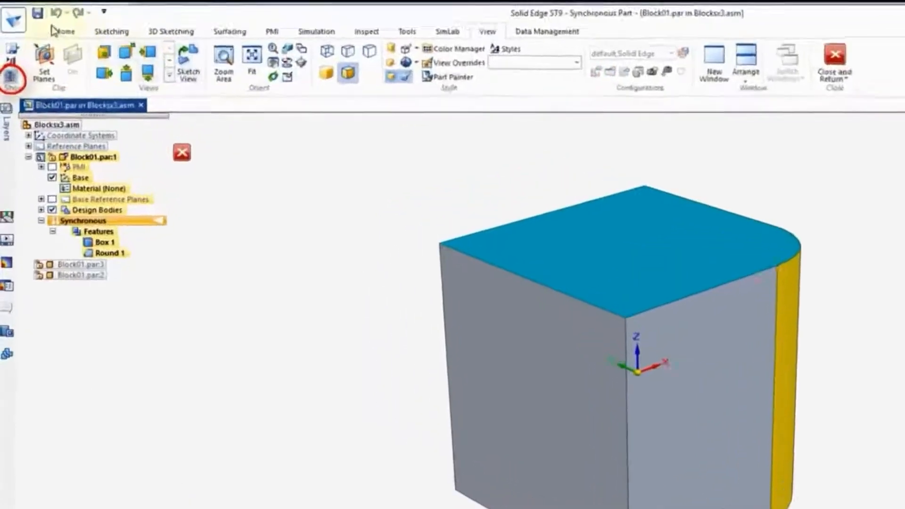
Step: Sketch a 50 mm diameter circle centred on the top face's sharp corner and cut its overlap 25 mm deep into the block
{"action": "left_click", "coordinate": [54, 26]}
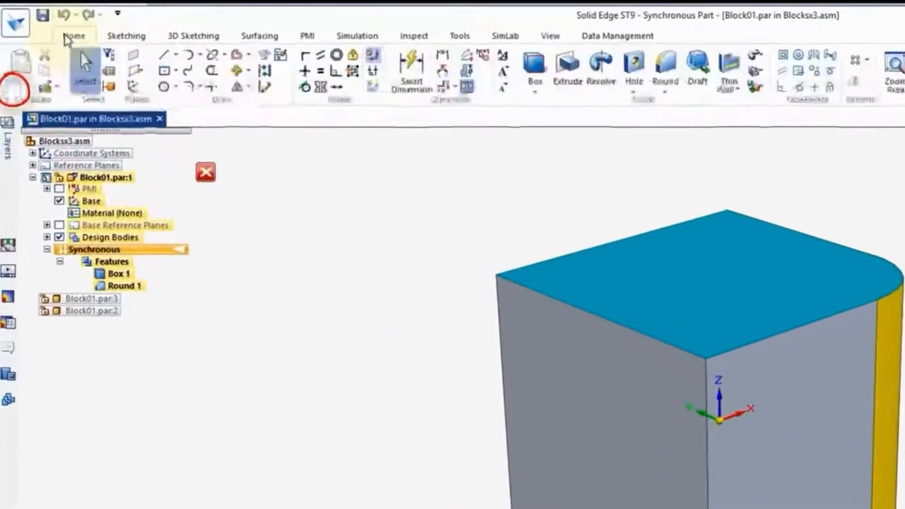
{"action": "left_click", "coordinate": [164, 87]}
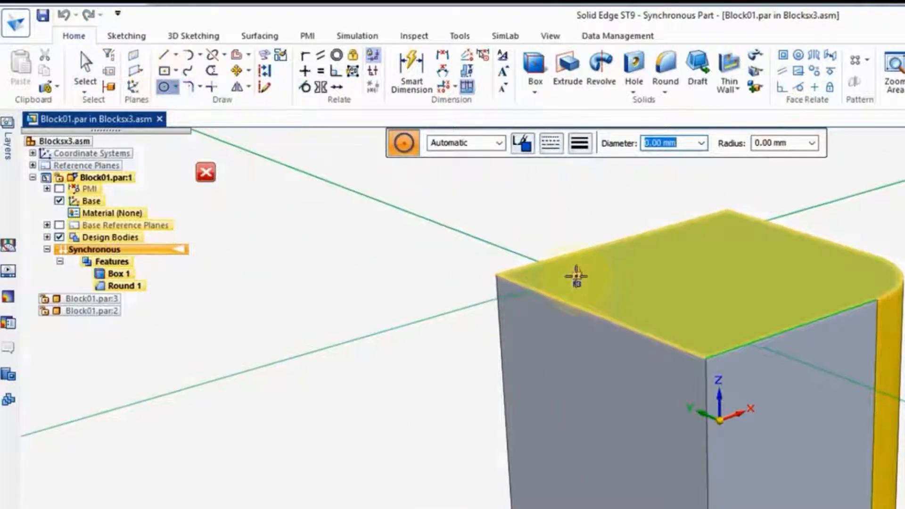
{"action": "left_click", "coordinate": [576, 276]}
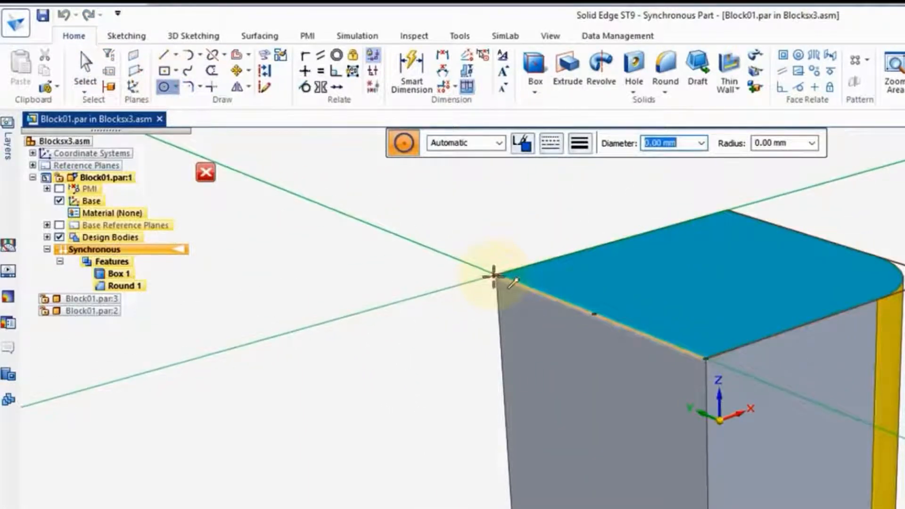
{"action": "left_click", "coordinate": [495, 276]}
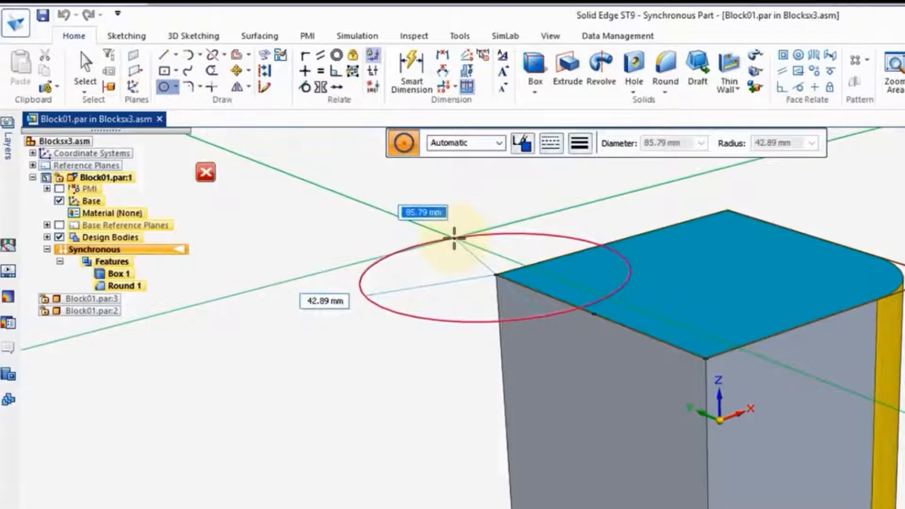
{"action": "type", "text": "50"}
{"action": "key", "text": "Return"}
{"action": "key", "text": "Escape"}
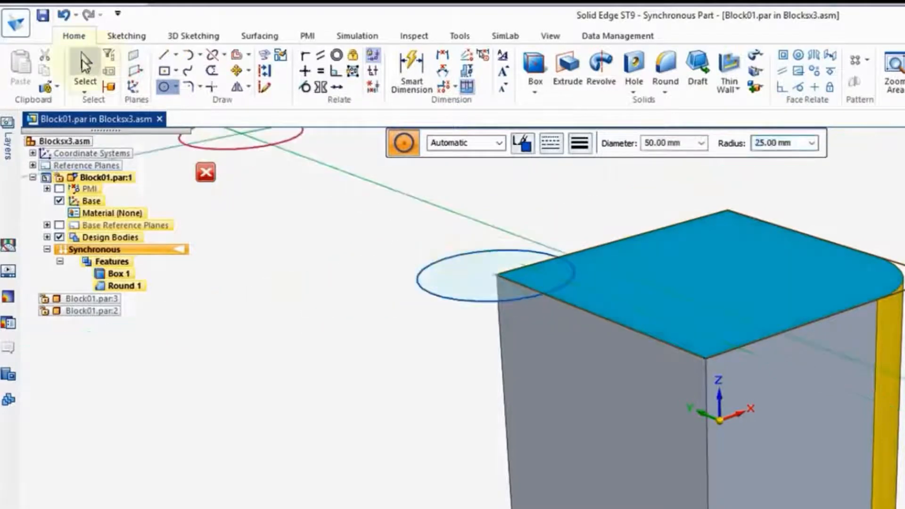
{"action": "left_click", "coordinate": [549, 282]}
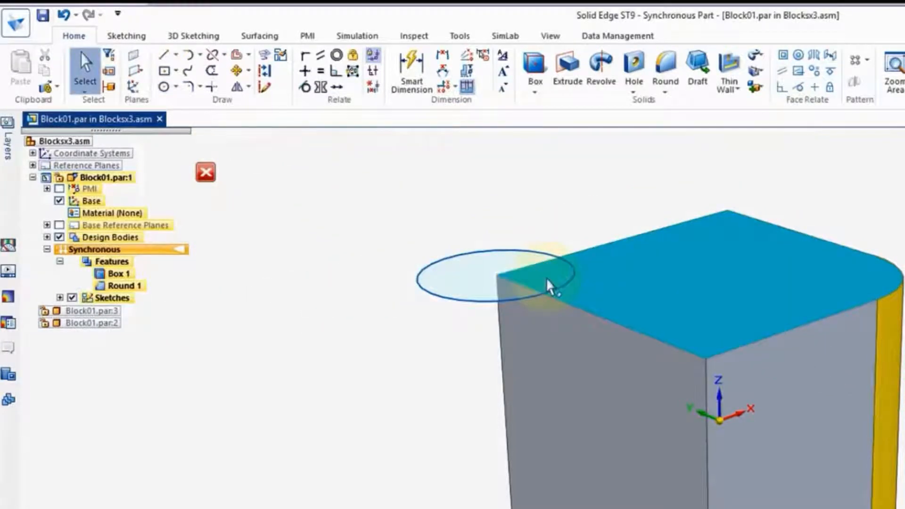
{"action": "left_click", "coordinate": [546, 257]}
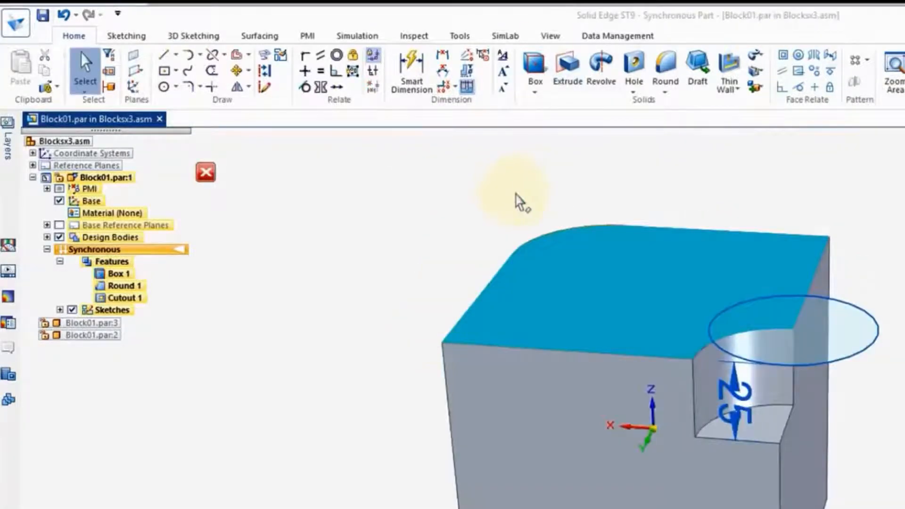
Step: Set the part window's view style to Default
{"action": "left_click", "coordinate": [552, 37]}
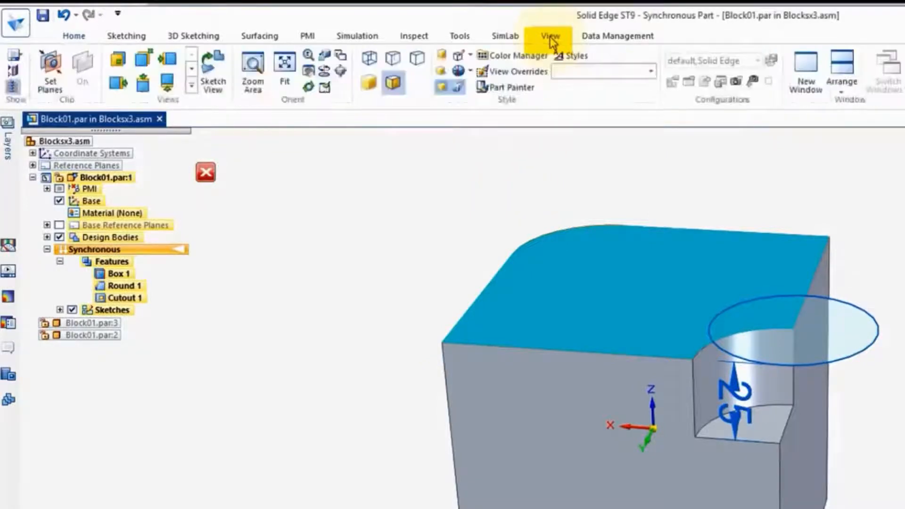
{"action": "left_click", "coordinate": [584, 73]}
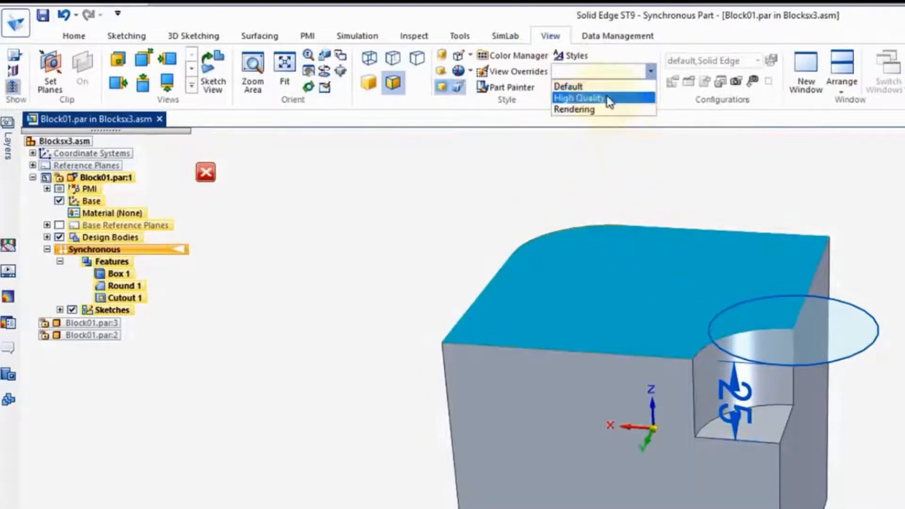
{"action": "left_click", "coordinate": [592, 88]}
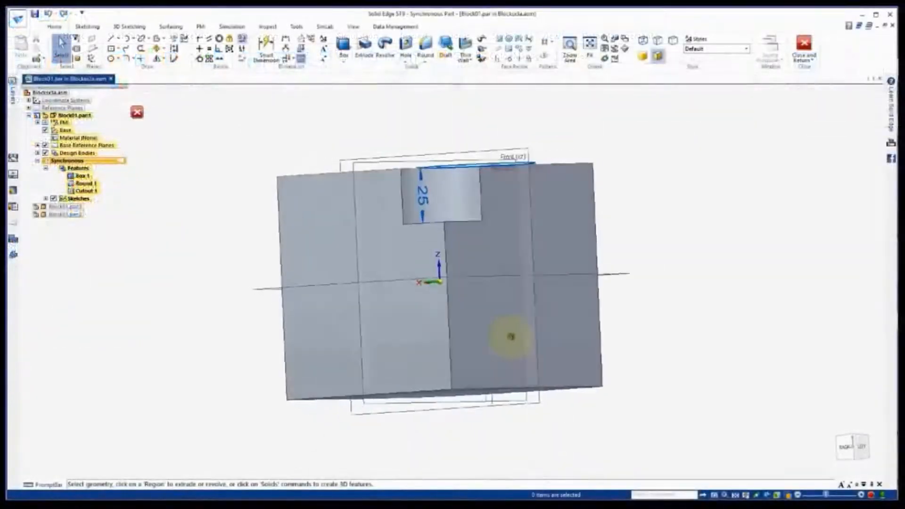
Step: Sketch a 50 mm diameter circle on the bottom face plane, centred on the sharp corner at the end opposite the existing cutout
{"action": "middle_click_drag", "start_coordinate": [511, 336], "coordinate": [400, 322]}
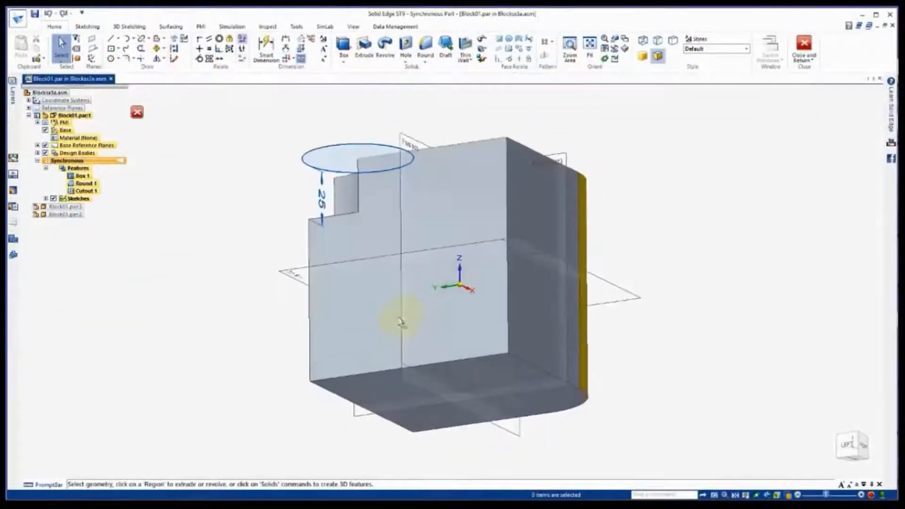
{"action": "left_click", "coordinate": [112, 60]}
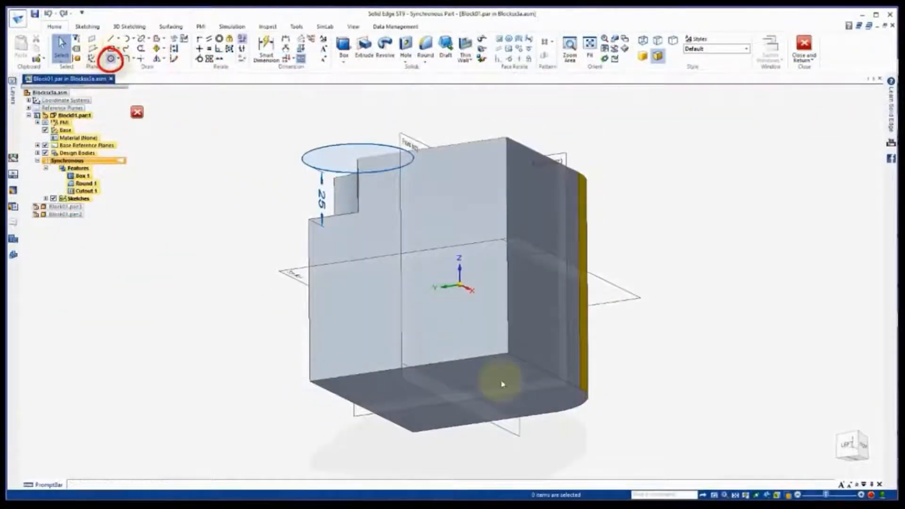
{"action": "middle_click_drag", "start_coordinate": [478, 370], "coordinate": [474, 356]}
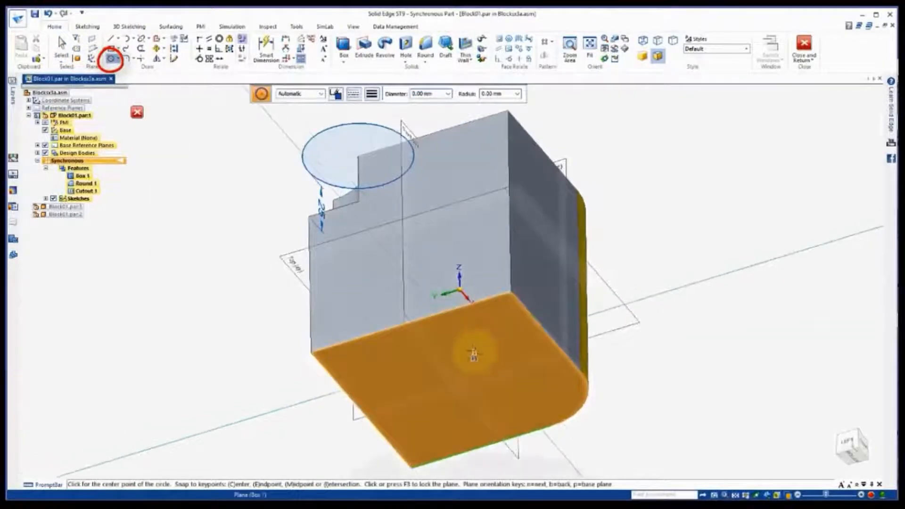
{"action": "key", "text": "F3"}
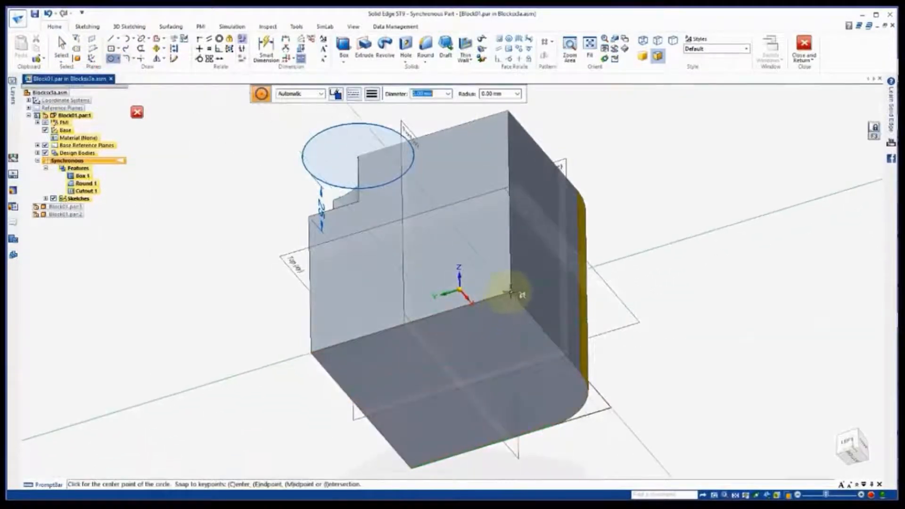
{"action": "left_click", "coordinate": [510, 296]}
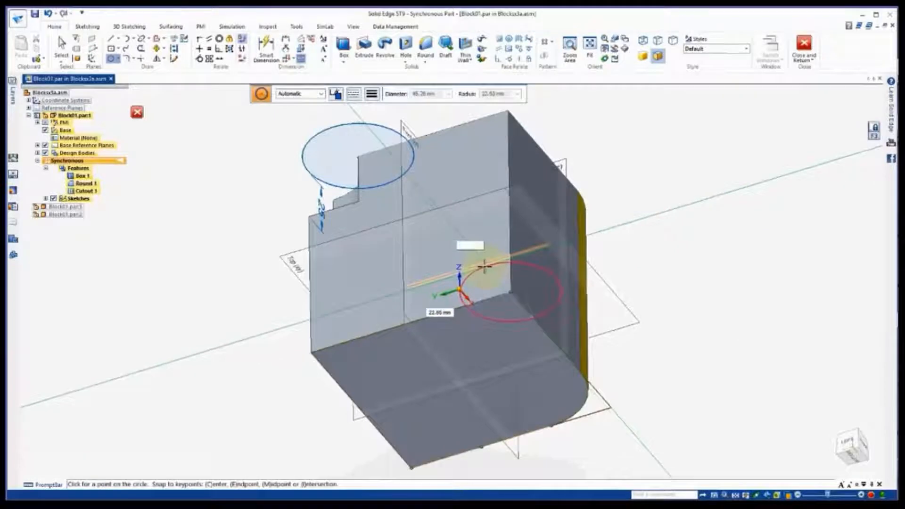
{"action": "left_click", "coordinate": [484, 266]}
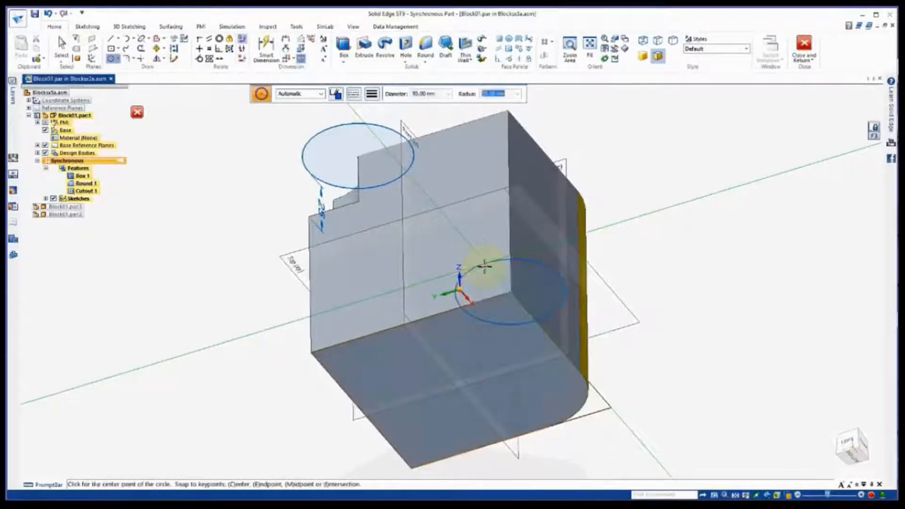
{"action": "key", "text": "Escape"}
Step: Cut the bottom circle's region upward into the block's lower corner
{"action": "left_click", "coordinate": [506, 315]}
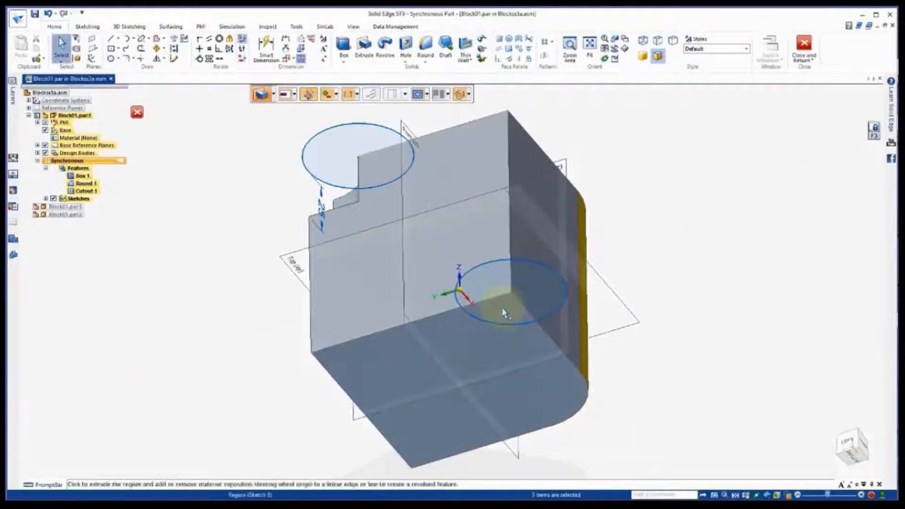
{"action": "left_click", "coordinate": [504, 260]}
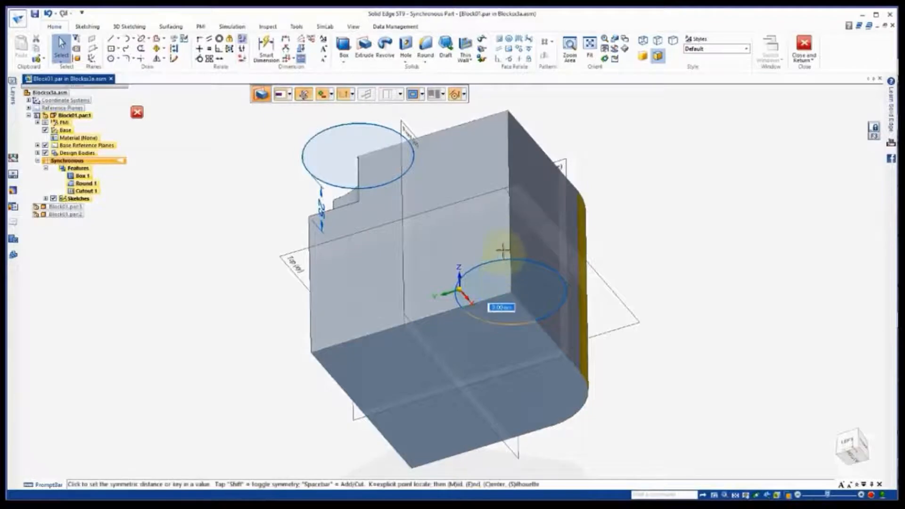
{"action": "left_click", "coordinate": [503, 252]}
{"action": "middle_click_drag", "start_coordinate": [490, 254], "coordinate": [357, 176]}
{"action": "key", "text": "Return"}
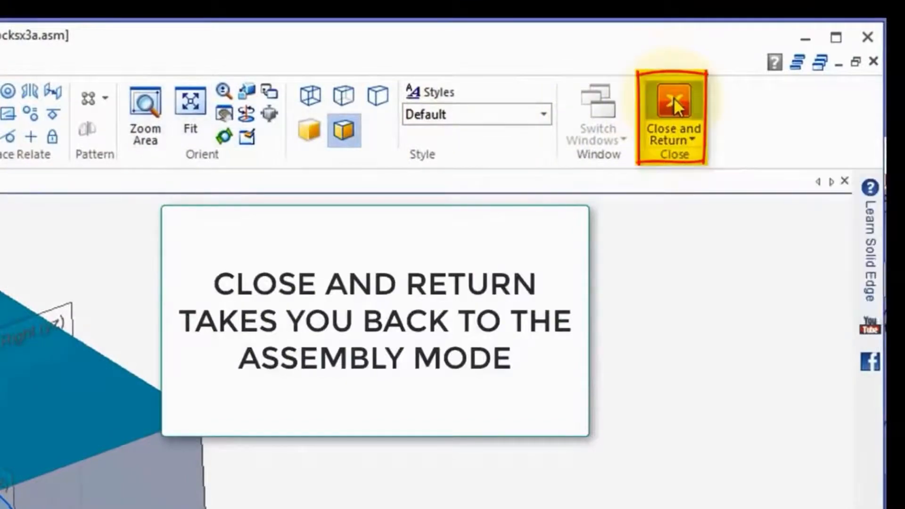
Step: Finish editing the block in place, return to the Blocksx3a assembly and save it
{"action": "left_click", "coordinate": [674, 97]}
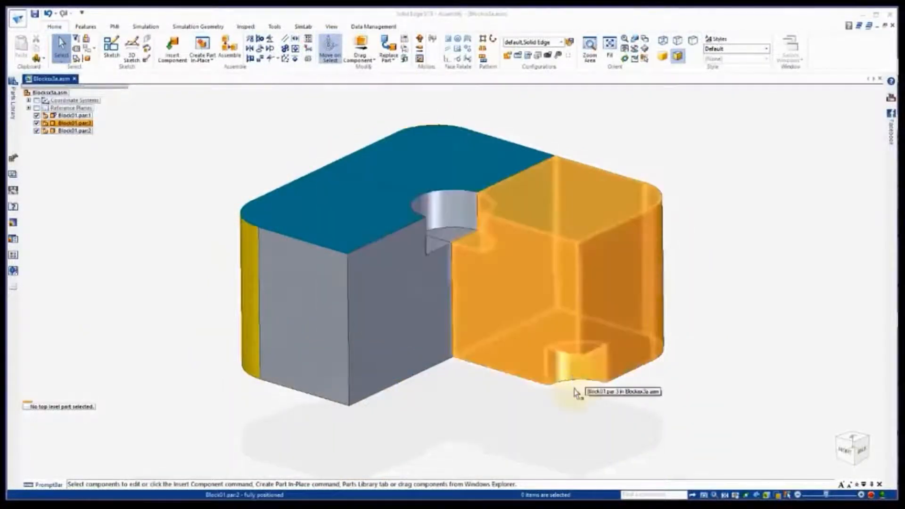
{"action": "scroll", "coordinate": [578, 396], "scroll_direction": "up", "scroll_amount": 2}
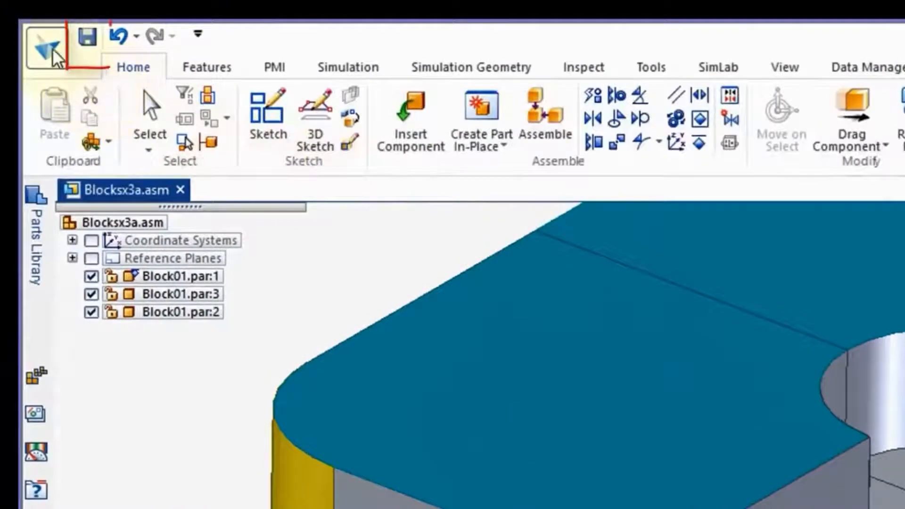
{"action": "left_click", "coordinate": [85, 34]}
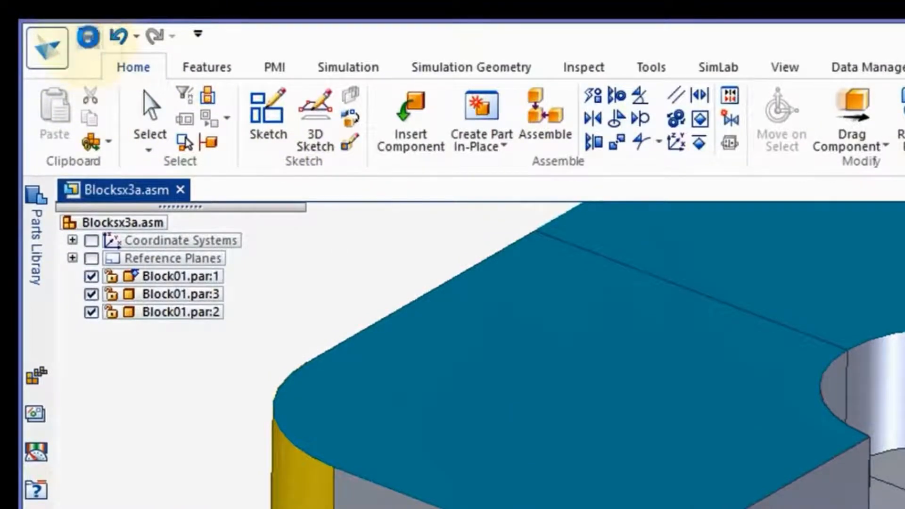
Step: Create a new part document from the ANSI Metric Part template
{"action": "left_click", "coordinate": [49, 49]}
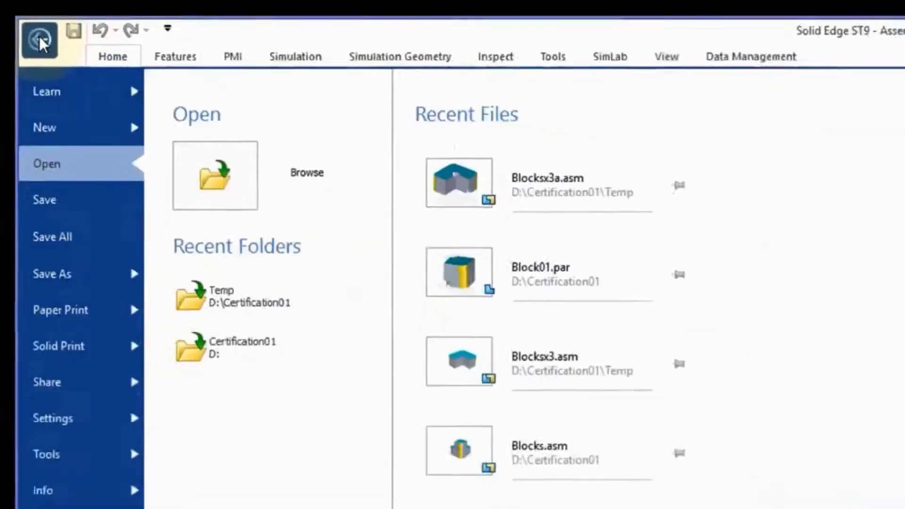
{"action": "left_click", "coordinate": [37, 98]}
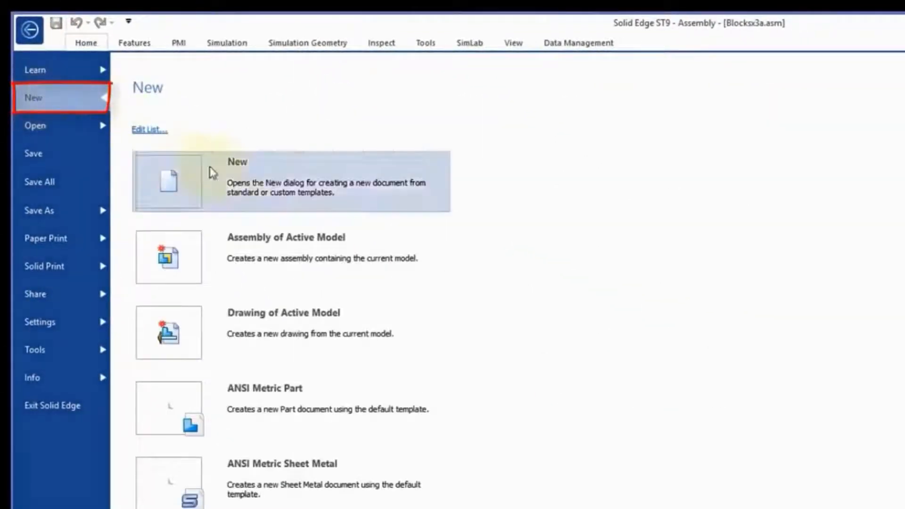
{"action": "left_click", "coordinate": [330, 397]}
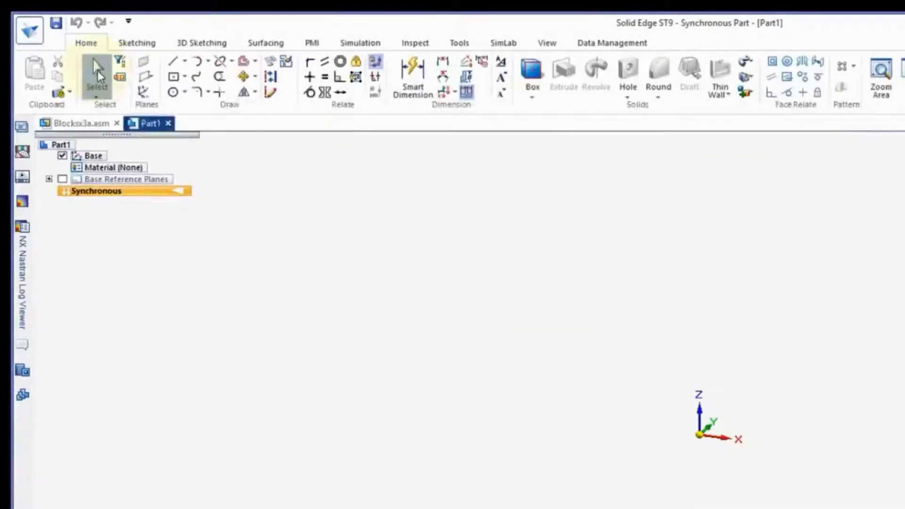
Step: Model a solid cylinder on the XZ plane, centred on the origin, 50 mm in diameter and 100 mm long
{"action": "left_click", "coordinate": [533, 98]}
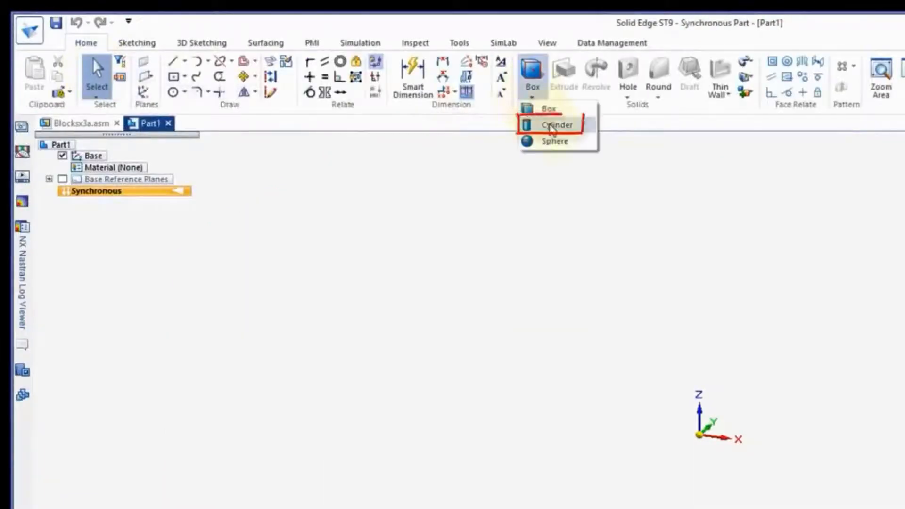
{"action": "left_click", "coordinate": [556, 125]}
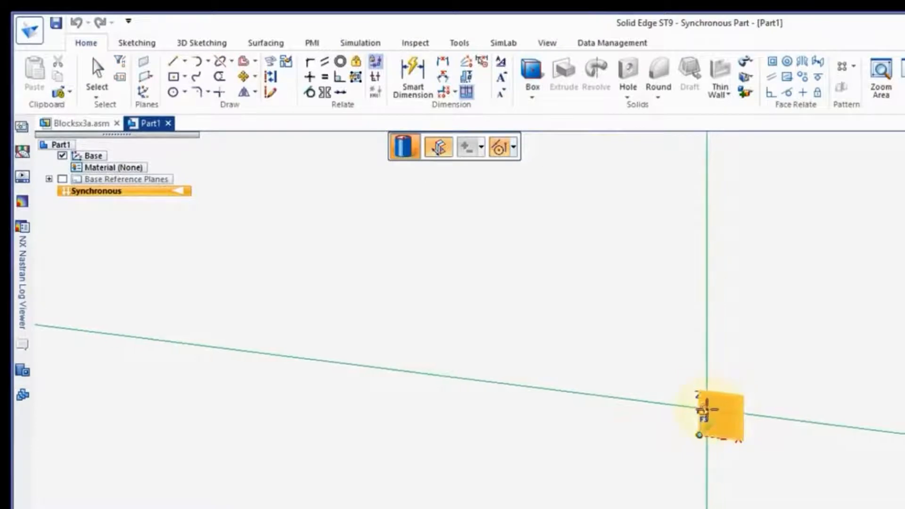
{"action": "left_click", "coordinate": [705, 411]}
{"action": "left_click", "coordinate": [700, 435]}
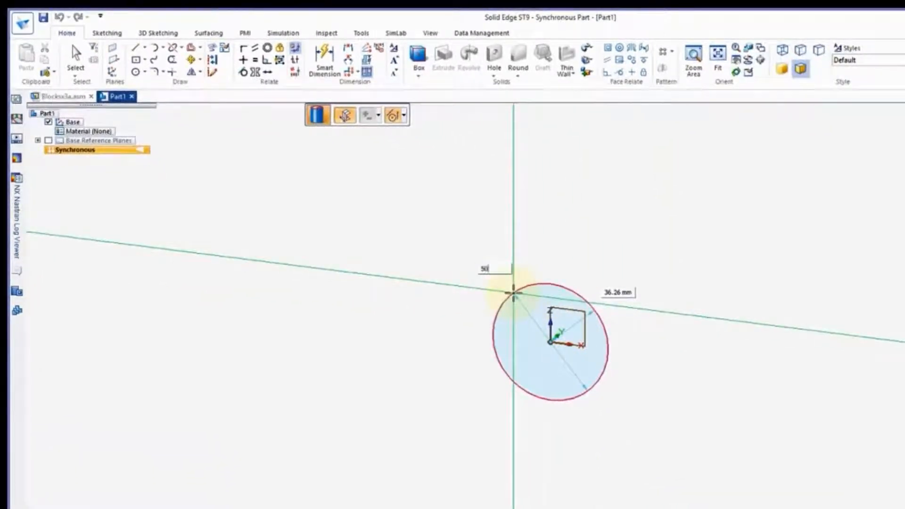
{"action": "type", "text": "50"}
{"action": "key", "text": "Return"}
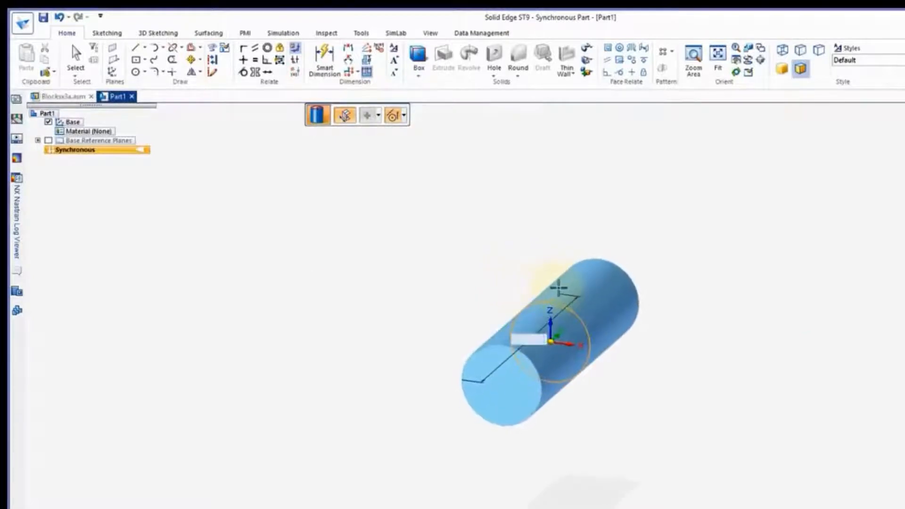
{"action": "type", "text": "100"}
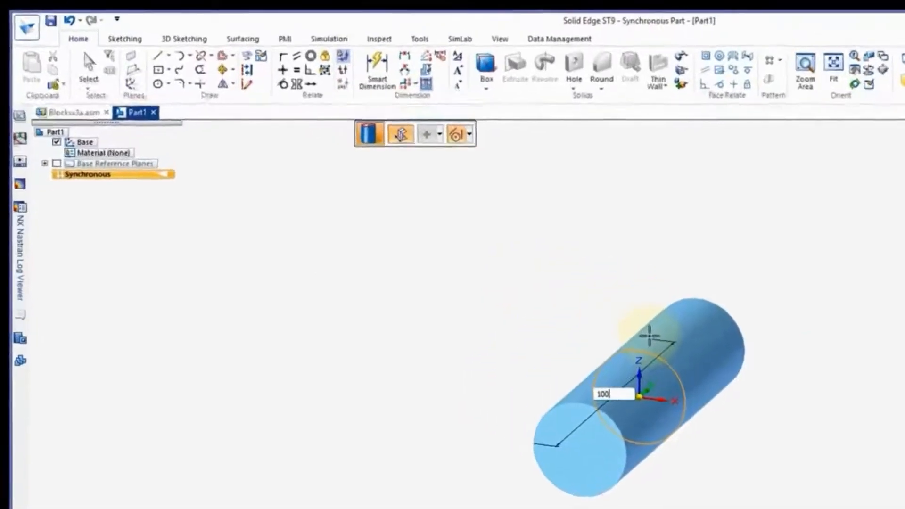
{"action": "key", "text": "Return"}
Step: Save the cylinder part as Pin1 in the Certification01 folder and close it to return to the Blocksx3a assembly
{"action": "left_click", "coordinate": [29, 34]}
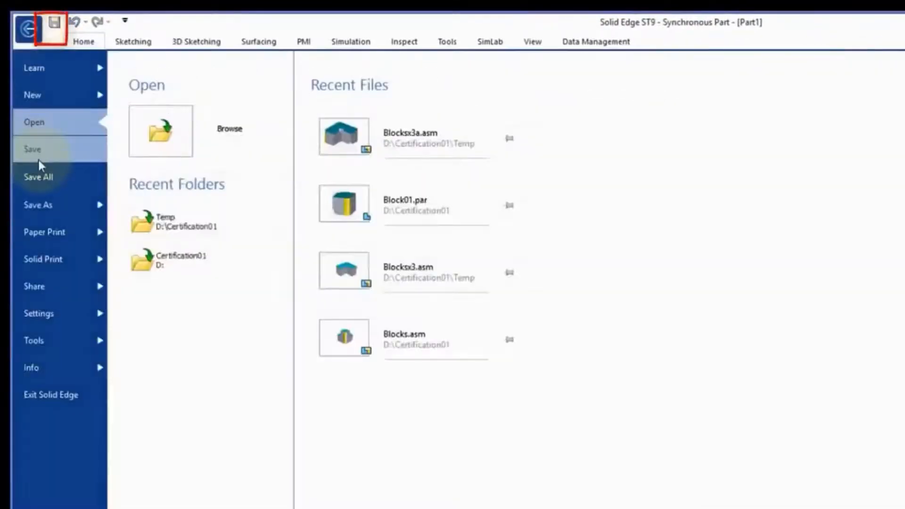
{"action": "left_click", "coordinate": [46, 149]}
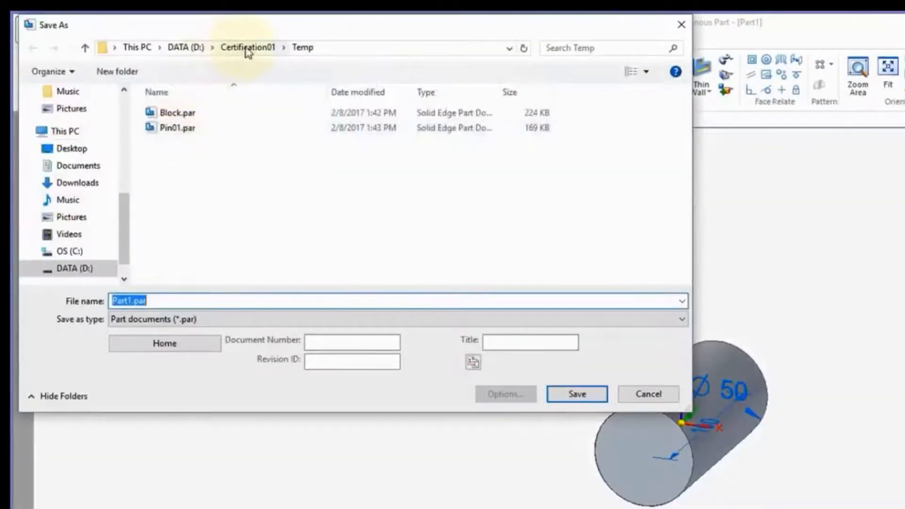
{"action": "left_click", "coordinate": [243, 49]}
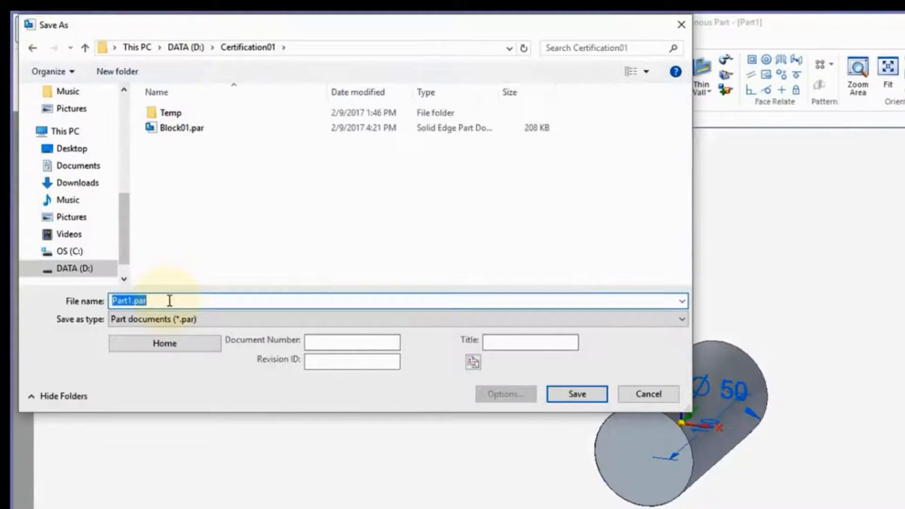
{"action": "type", "text": "Pin1"}
{"action": "key", "text": "Return"}
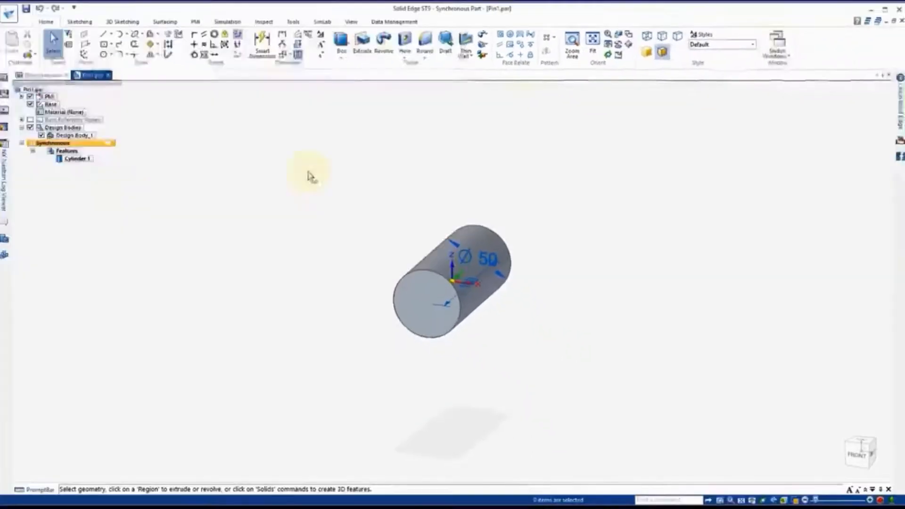
{"action": "left_click", "coordinate": [898, 22]}
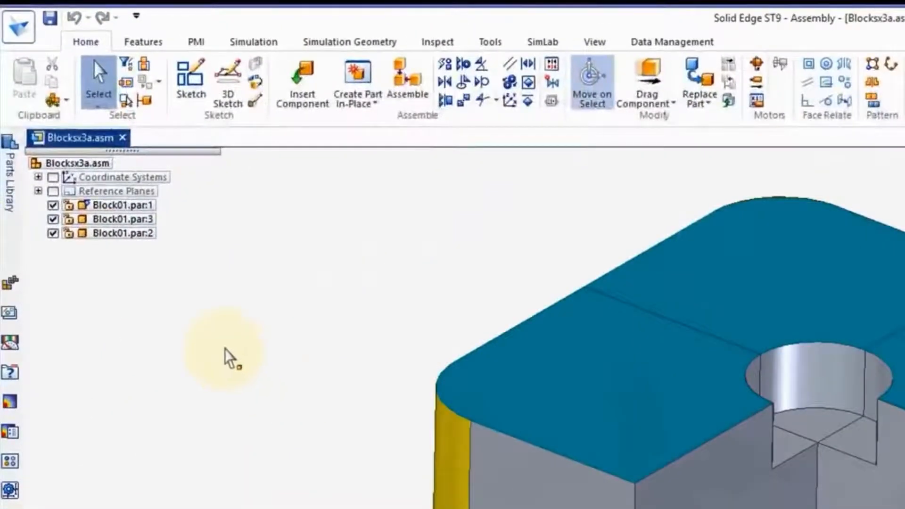
Step: Insert Pin1.par from the Certification01 folder of the parts library into the assembly, in the empty space beside the blocks
{"action": "left_click", "coordinate": [10, 192]}
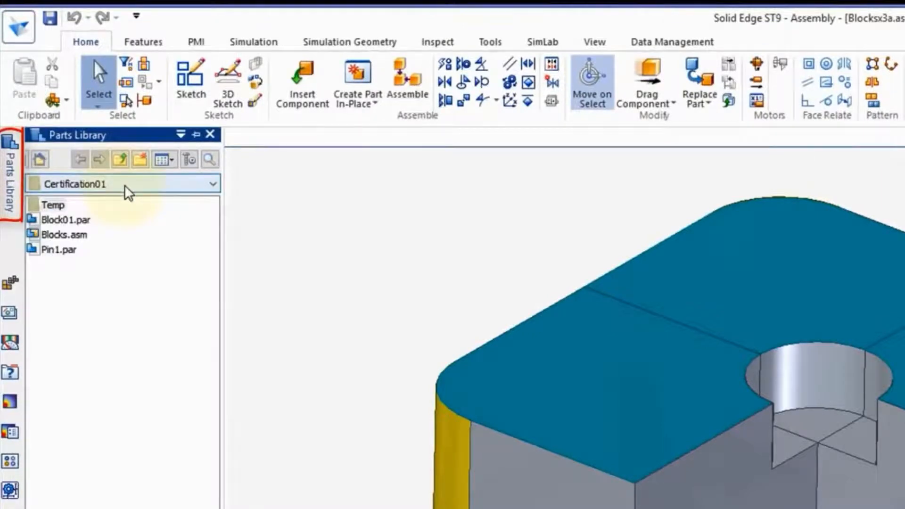
{"action": "left_click", "coordinate": [65, 251]}
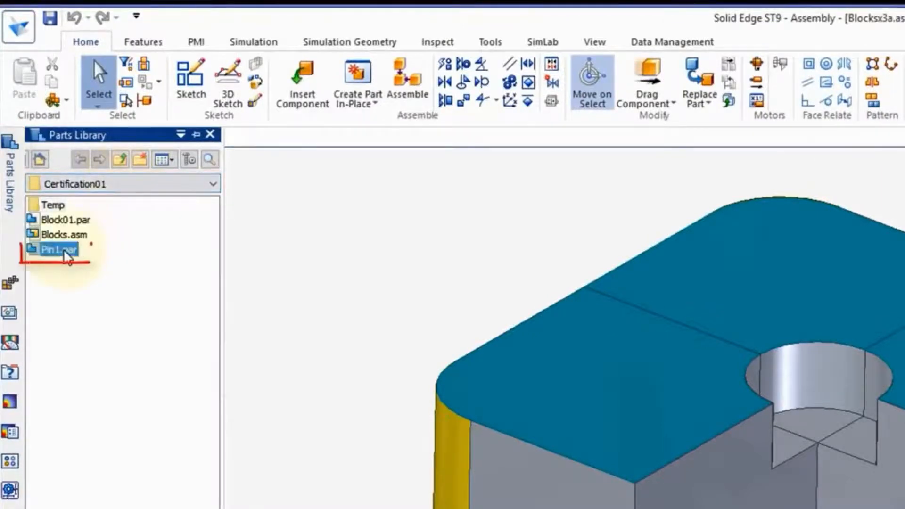
{"action": "left_click", "coordinate": [213, 184]}
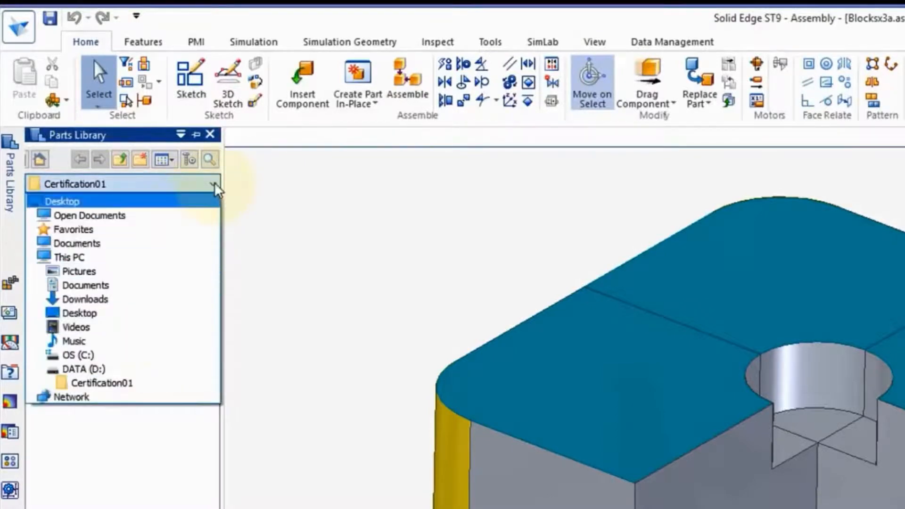
{"action": "left_click", "coordinate": [133, 383]}
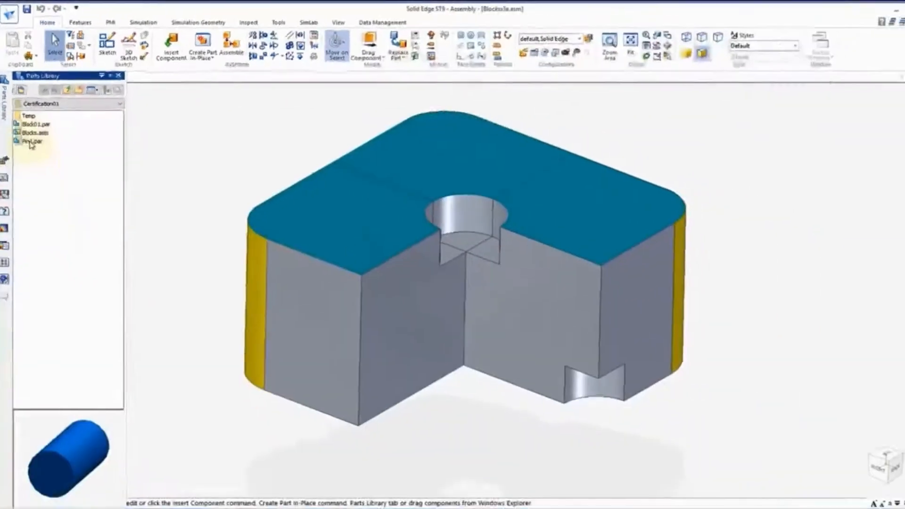
{"action": "left_click_drag", "start_coordinate": [59, 254], "coordinate": [345, 266]}
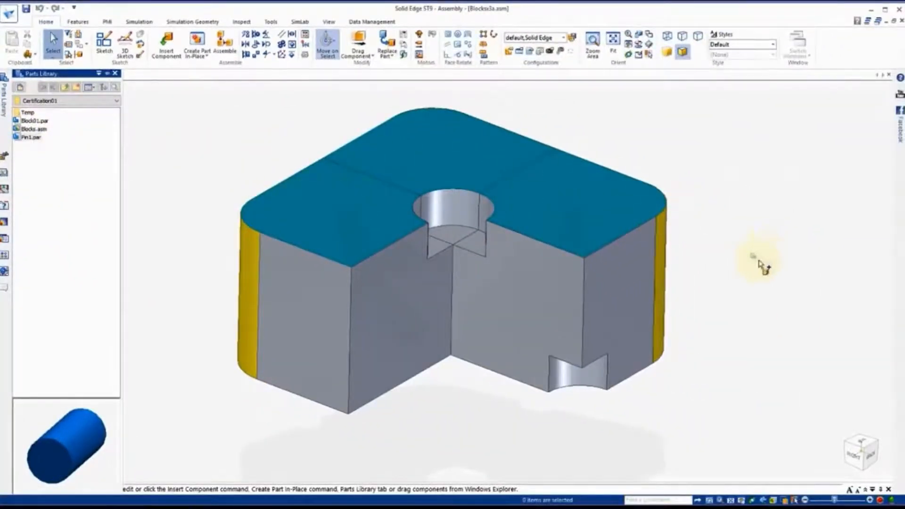
{"action": "left_click_drag", "start_coordinate": [764, 267], "coordinate": [769, 259]}
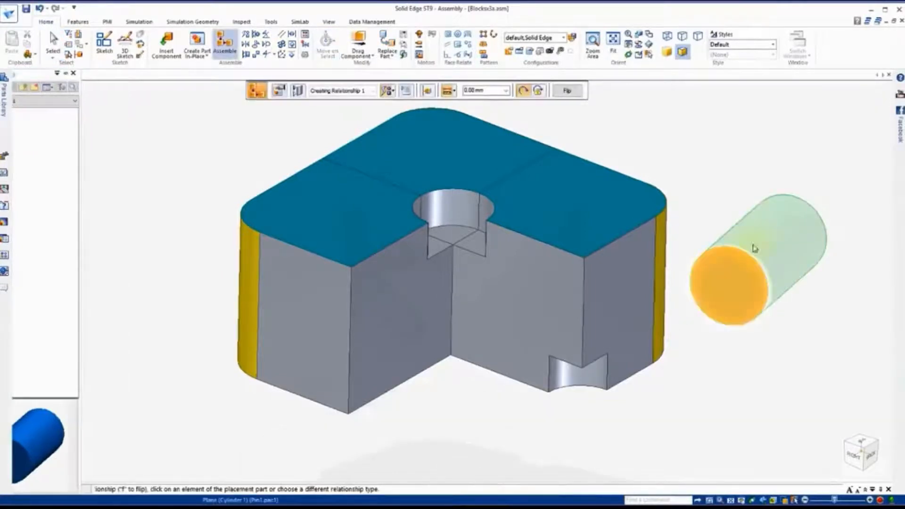
Step: Assemble the pin into the upper round cutout, aligning its axis with the cutout and mating its lower end face to the cutout floor
{"action": "left_click", "coordinate": [765, 239]}
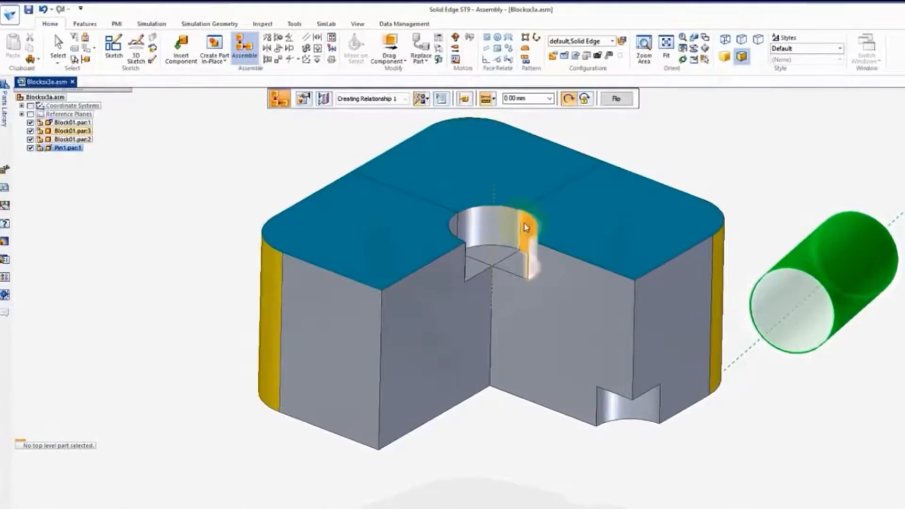
{"action": "left_click", "coordinate": [485, 217]}
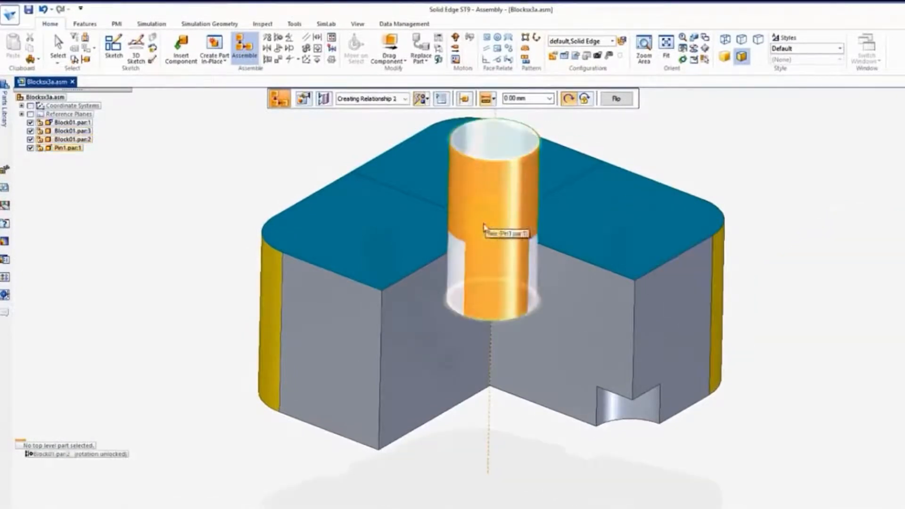
{"action": "left_click_drag", "start_coordinate": [485, 228], "coordinate": [516, 336]}
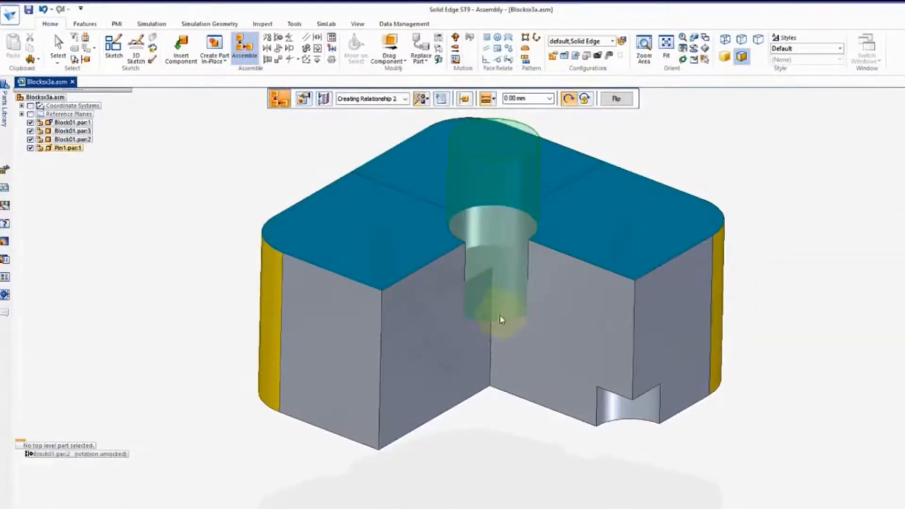
{"action": "middle_click_drag", "start_coordinate": [491, 342], "coordinate": [488, 254]}
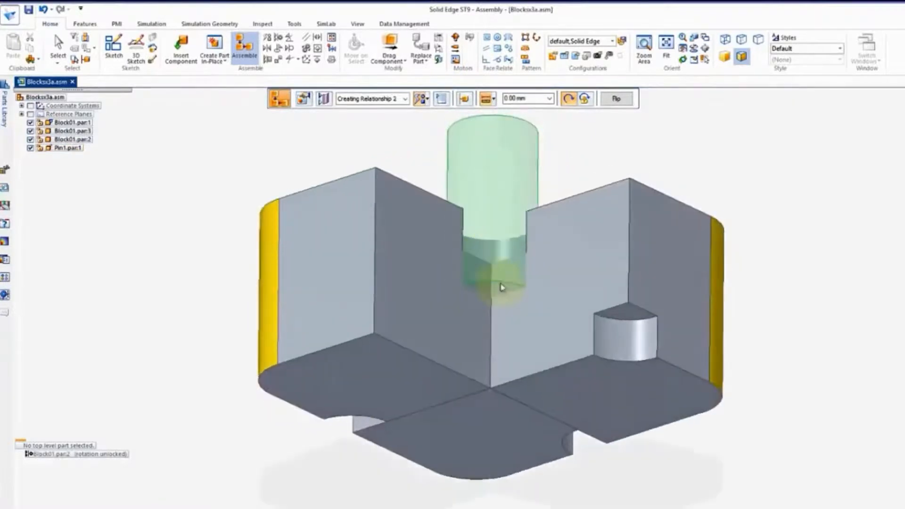
{"action": "left_click", "coordinate": [488, 293]}
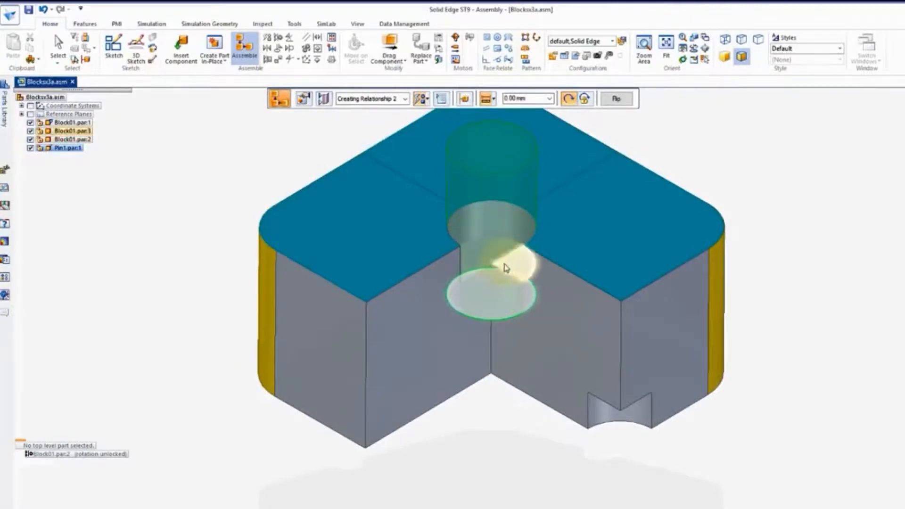
{"action": "left_click", "coordinate": [489, 253]}
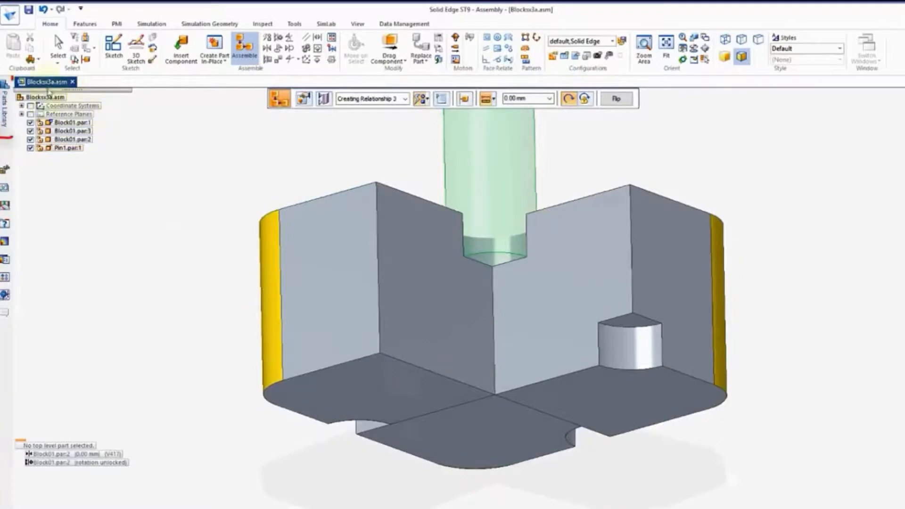
Step: Insert a second Pin1.par beside the blocks and align its axis with the curved face of the bottom corner cutout
{"action": "left_click", "coordinate": [5, 114]}
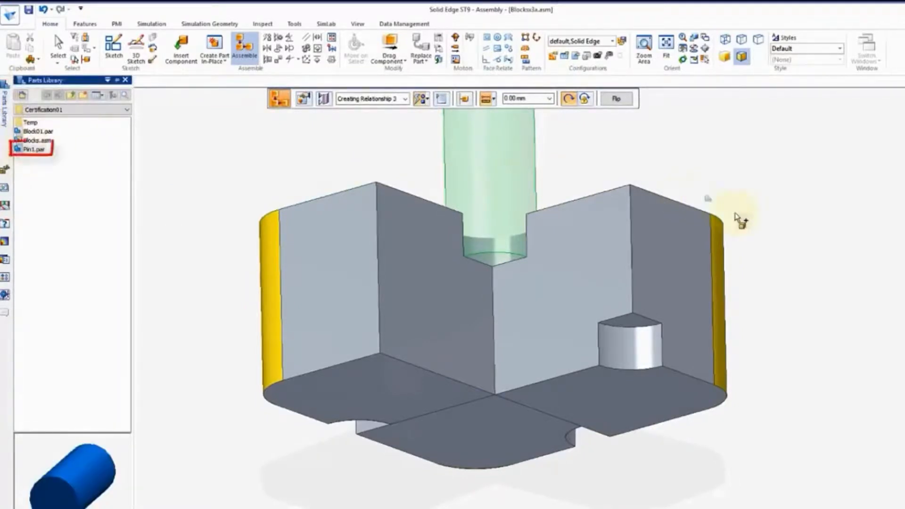
{"action": "key", "text": "Escape"}
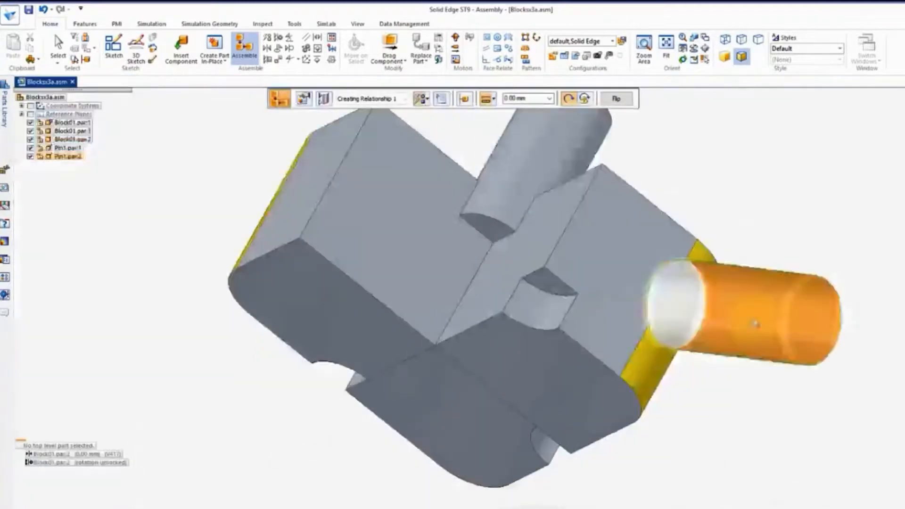
{"action": "left_click", "coordinate": [670, 305]}
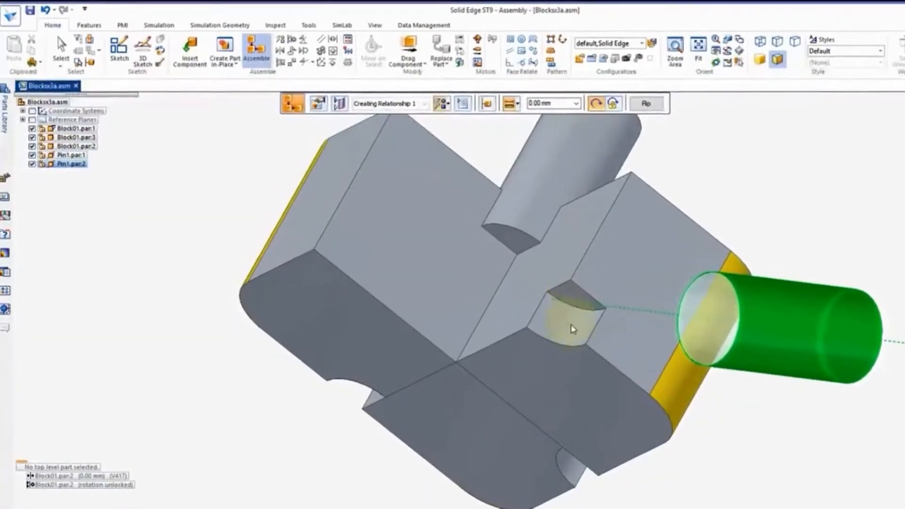
{"action": "left_click", "coordinate": [552, 314]}
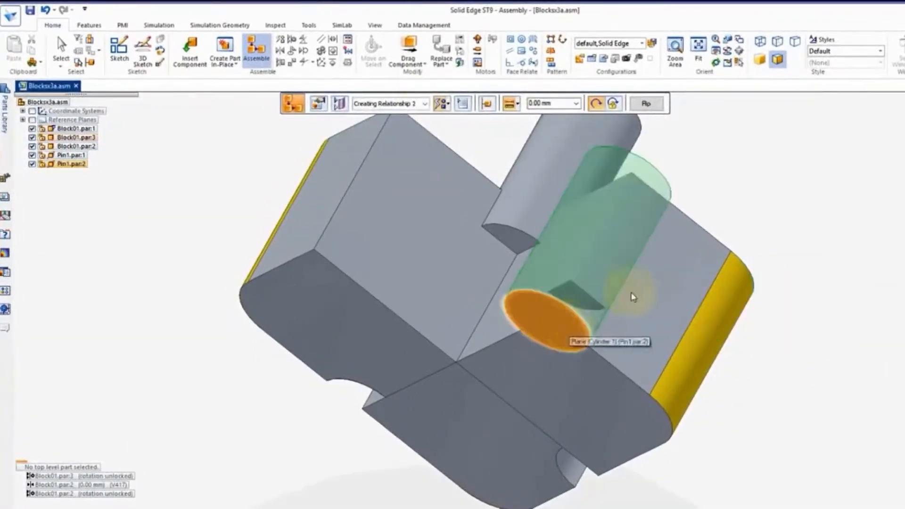
Step: Mate the second pin's upper end face to the flat inner face of the bottom corner cutout and finish assembling
{"action": "middle_click_drag", "start_coordinate": [634, 307], "coordinate": [565, 368]}
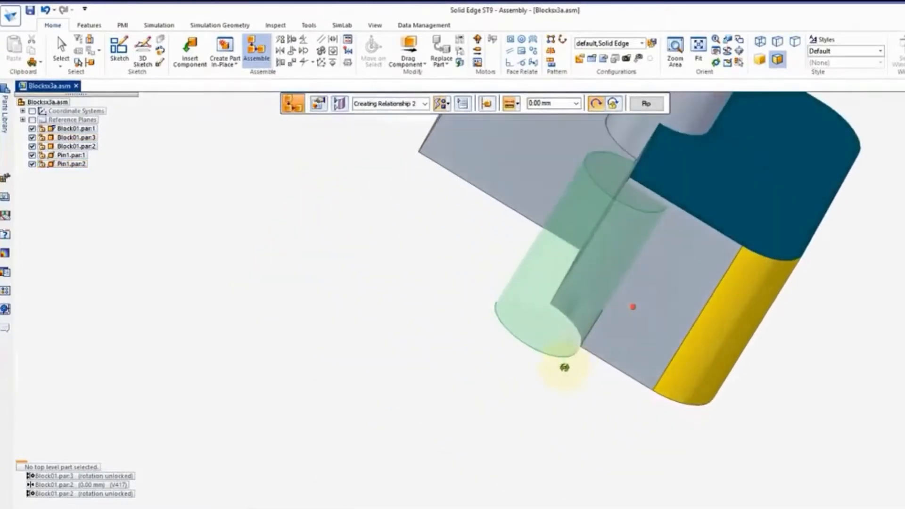
{"action": "left_click", "coordinate": [616, 194]}
{"action": "middle_click_drag", "start_coordinate": [566, 252], "coordinate": [572, 307]}
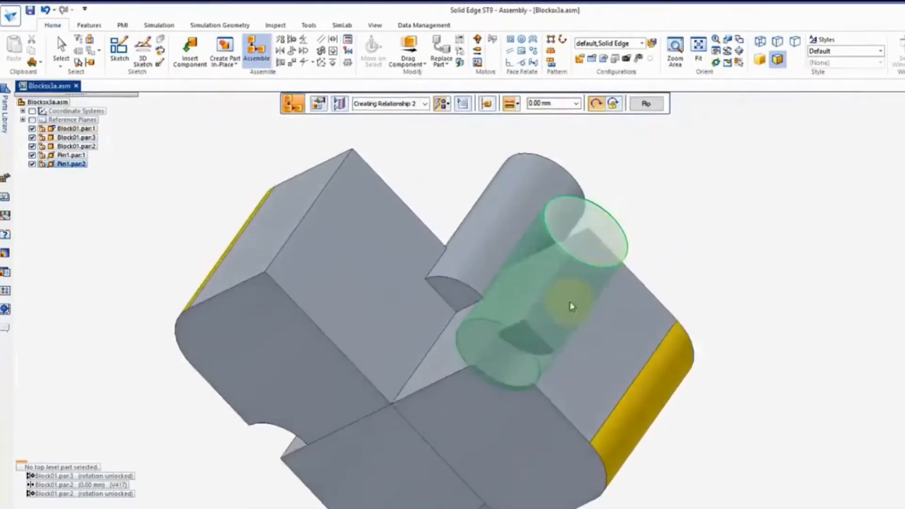
{"action": "left_click", "coordinate": [530, 335]}
{"action": "scroll", "coordinate": [557, 332], "scroll_direction": "down", "scroll_amount": 3}
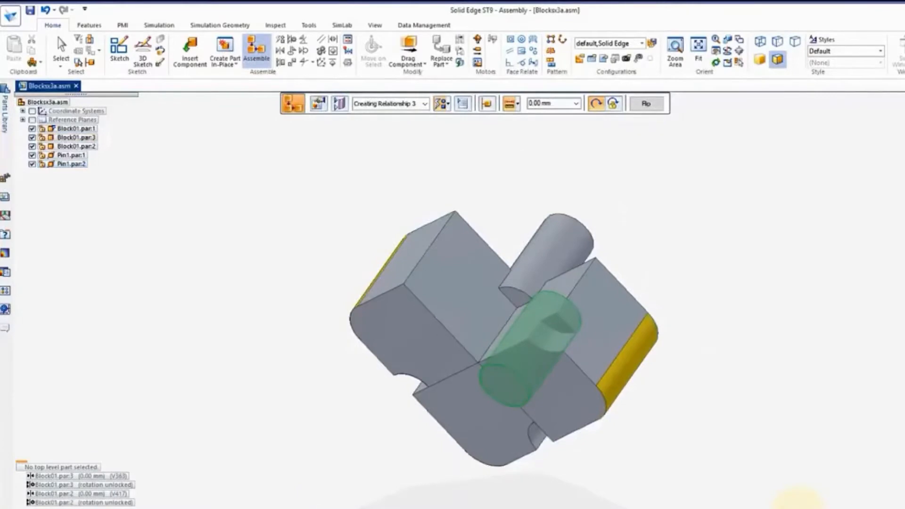
{"action": "left_click", "coordinate": [801, 500]}
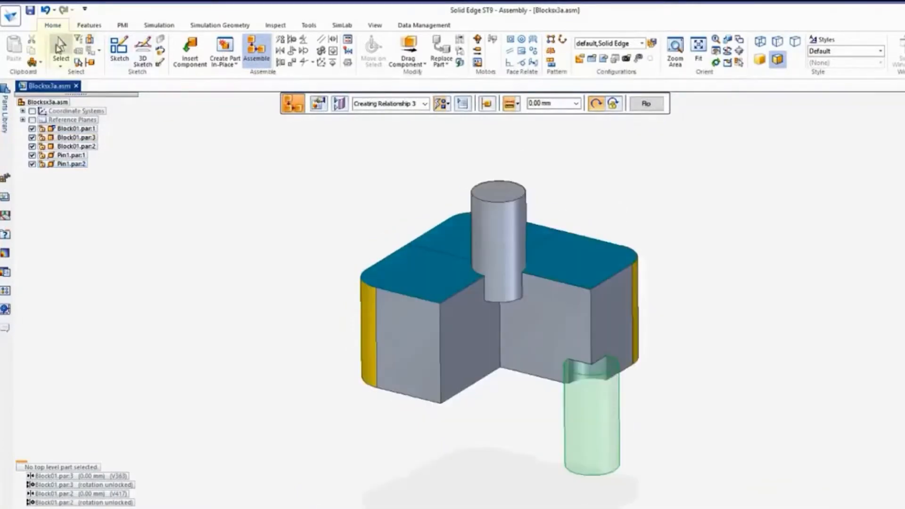
{"action": "left_click", "coordinate": [59, 48]}
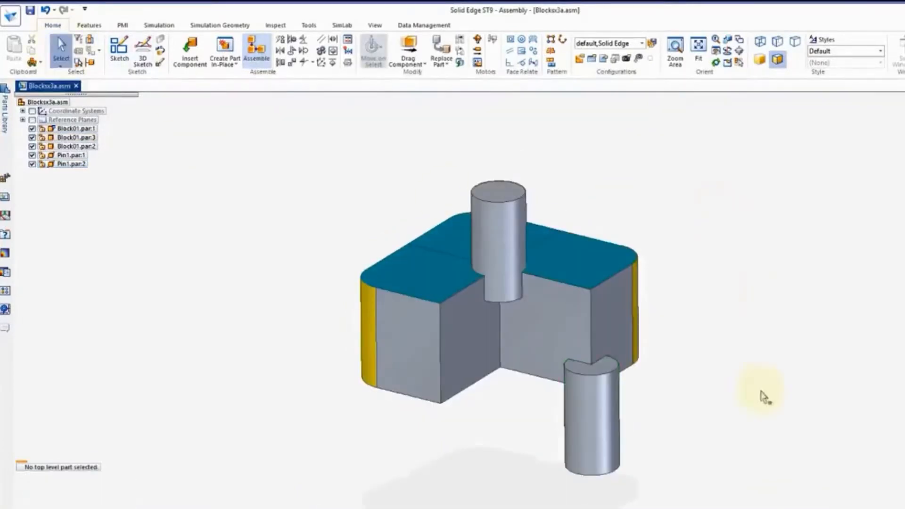
{"action": "left_click", "coordinate": [826, 507]}
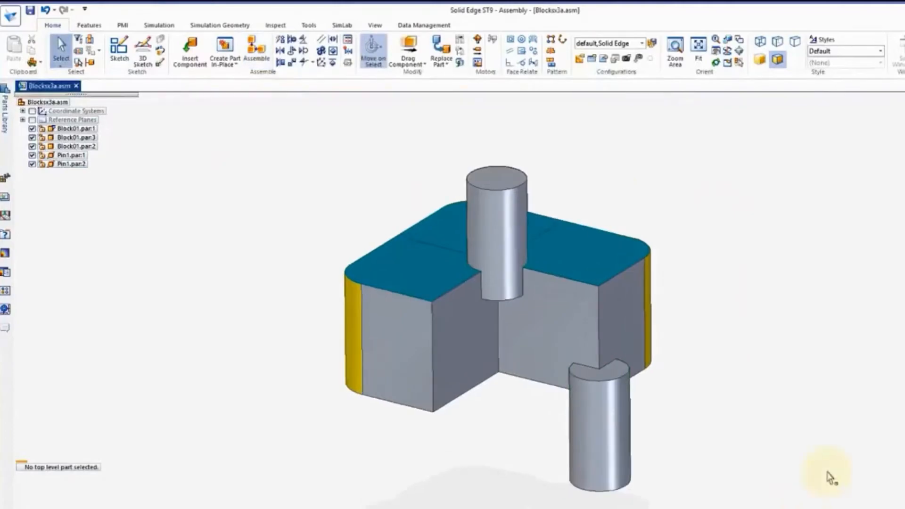